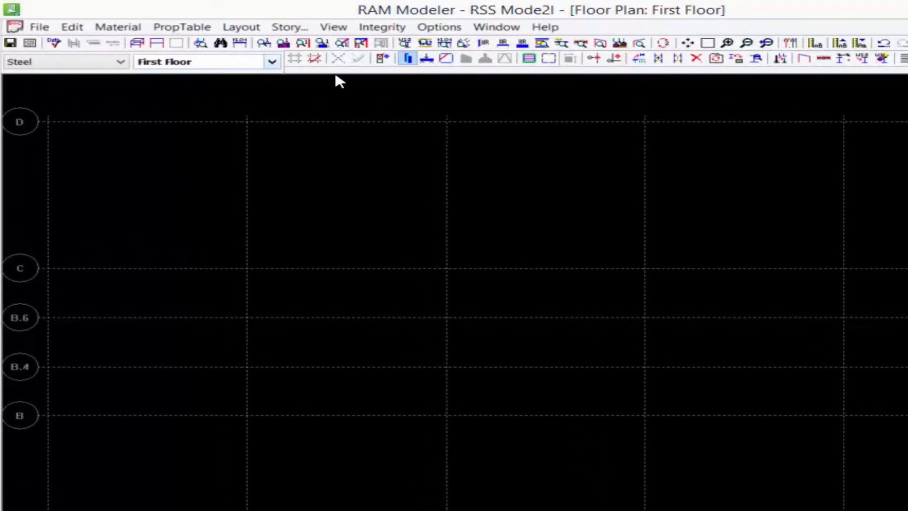
# - Select First Floor as the current story, examine the existing framing in the 3D viewer, and return to the floor plan
pyautogui.hotkey('alt', 'Down')
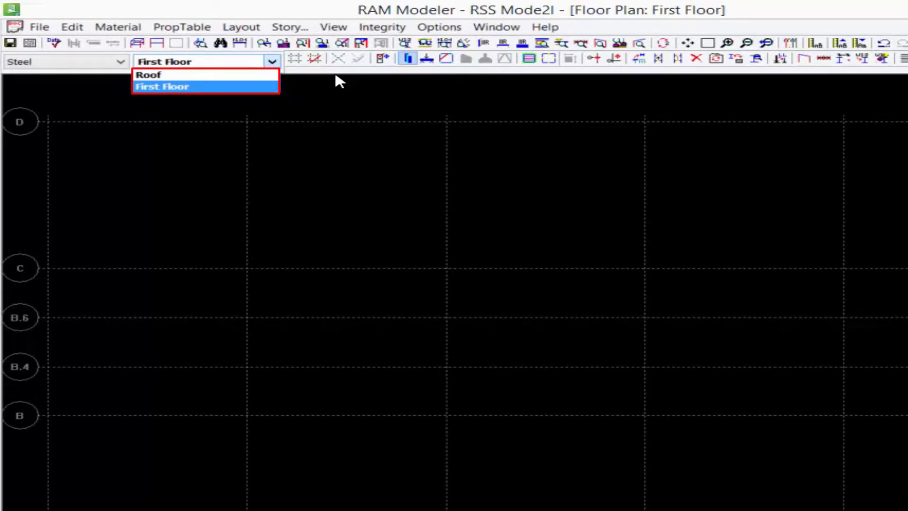
pyautogui.press('Return')
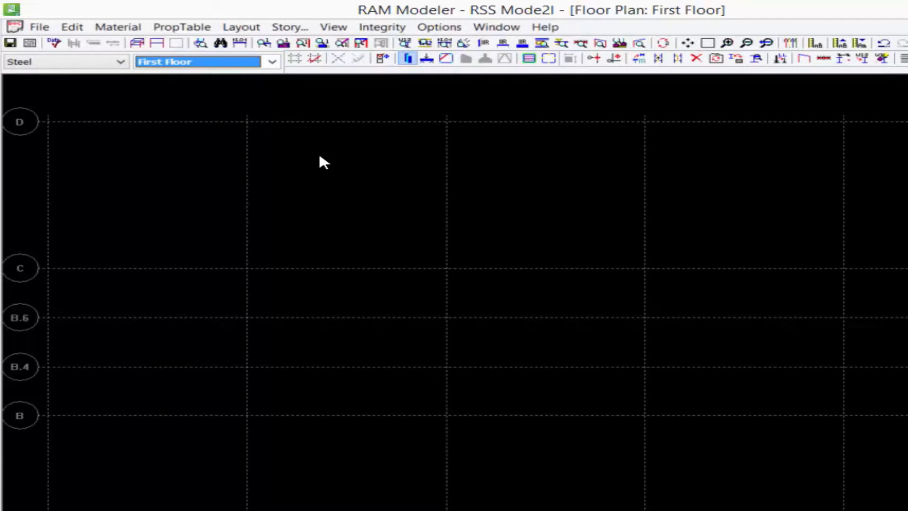
pyautogui.click(138, 43)
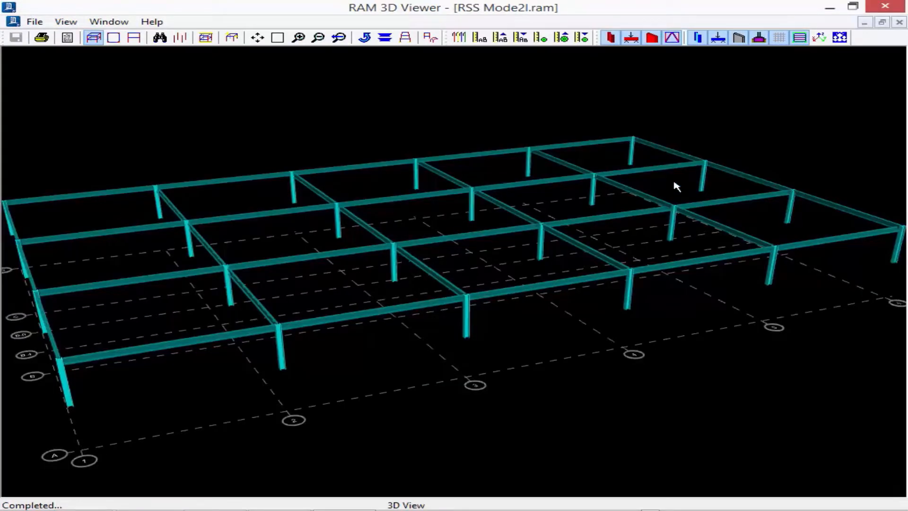
pyautogui.click(34, 22)
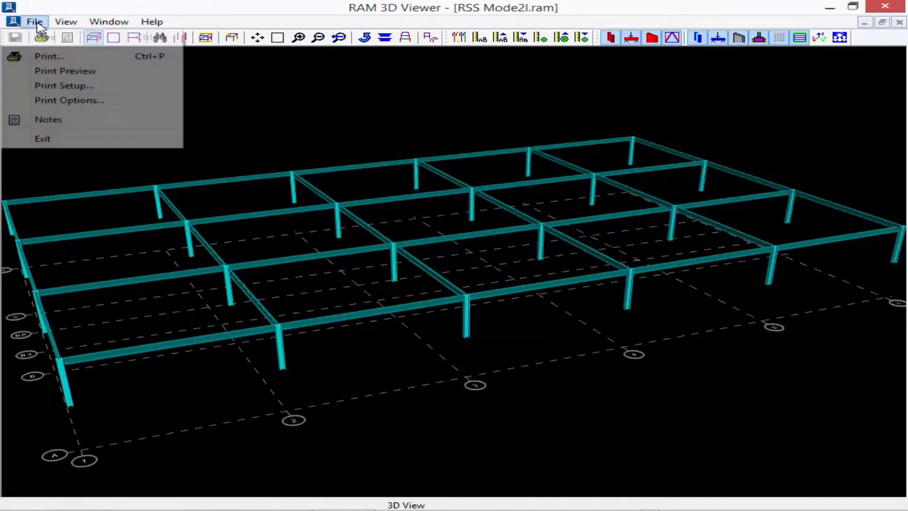
pyautogui.click(55, 138)
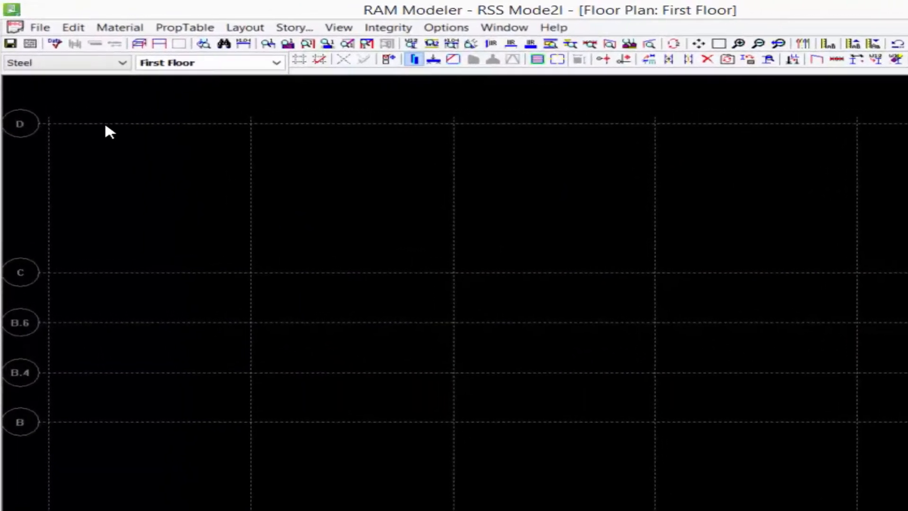
# - Set the working material to Steel and the current story to First Floor
pyautogui.click(55, 62)
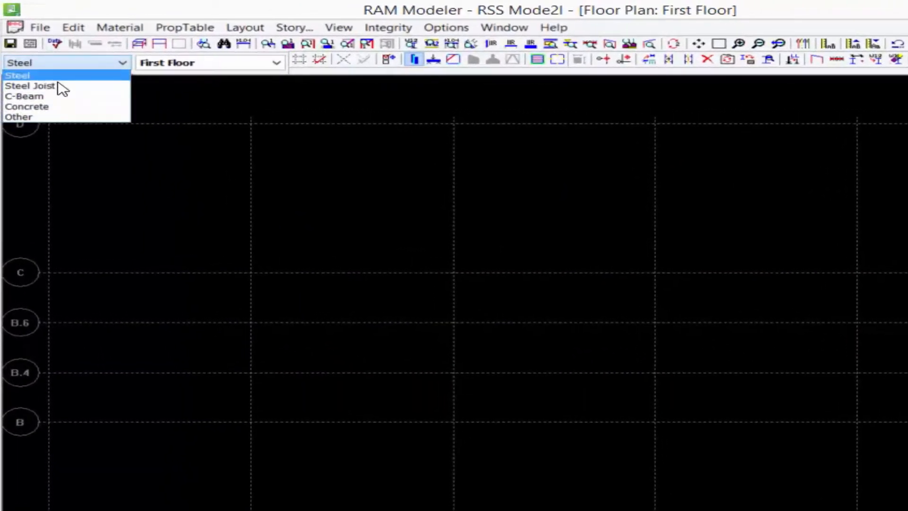
pyautogui.click(86, 62)
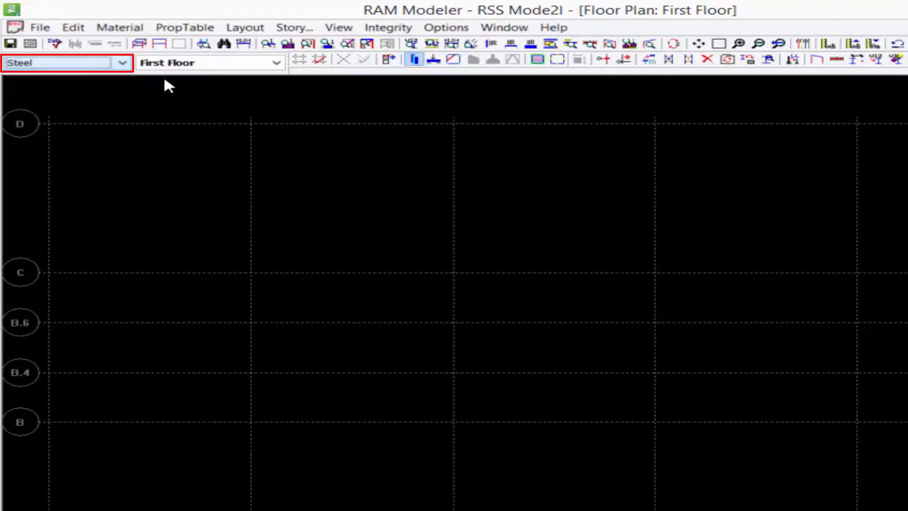
pyautogui.click(212, 64)
pyautogui.click(213, 87)
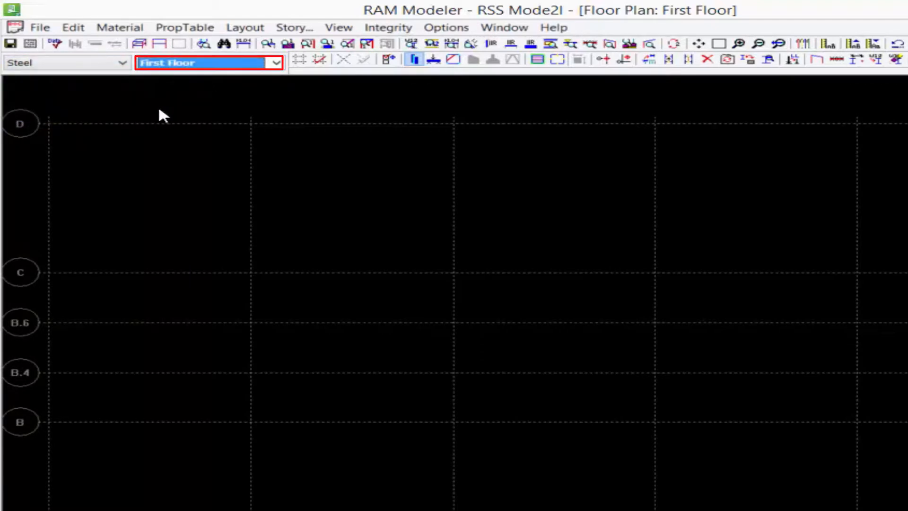
# - Add standard gravity I-section steel columns with Fy 50 ksi by fence at all grid intersections along lines D, C, B and A
pyautogui.click(413, 61)
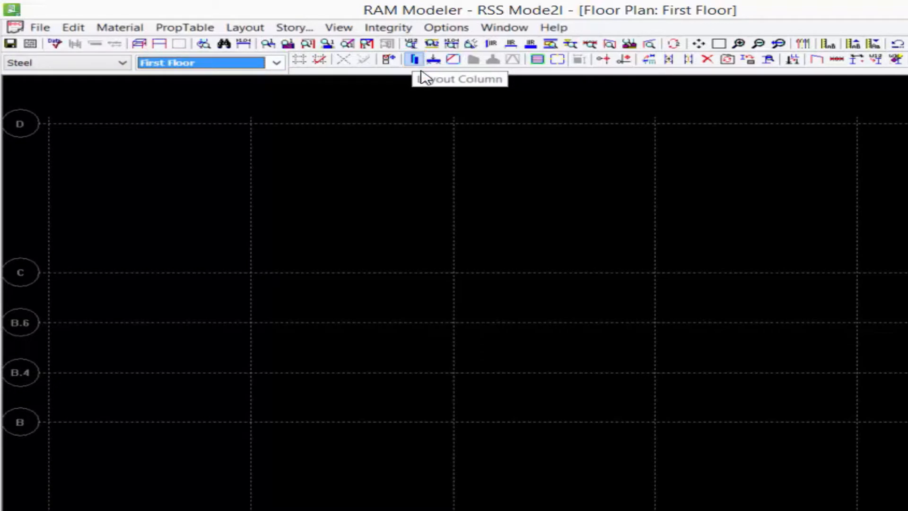
pyautogui.click(607, 64)
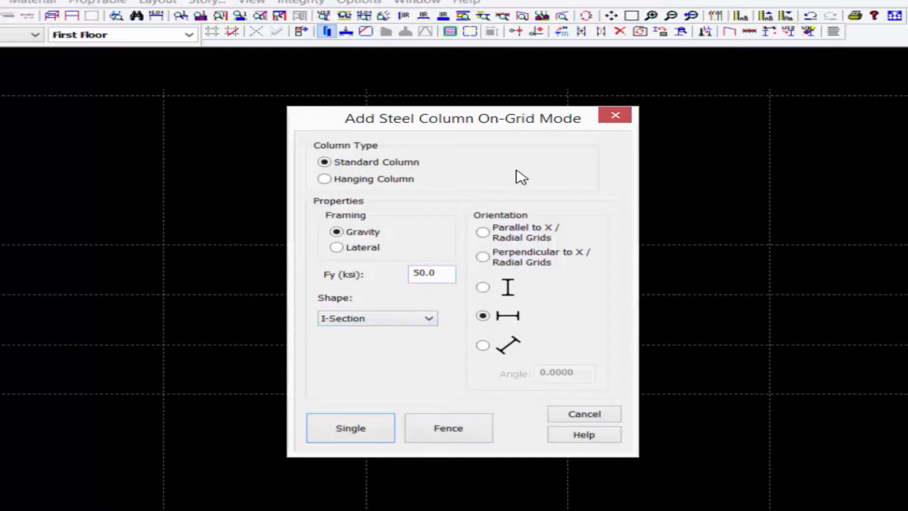
pyautogui.click(378, 324)
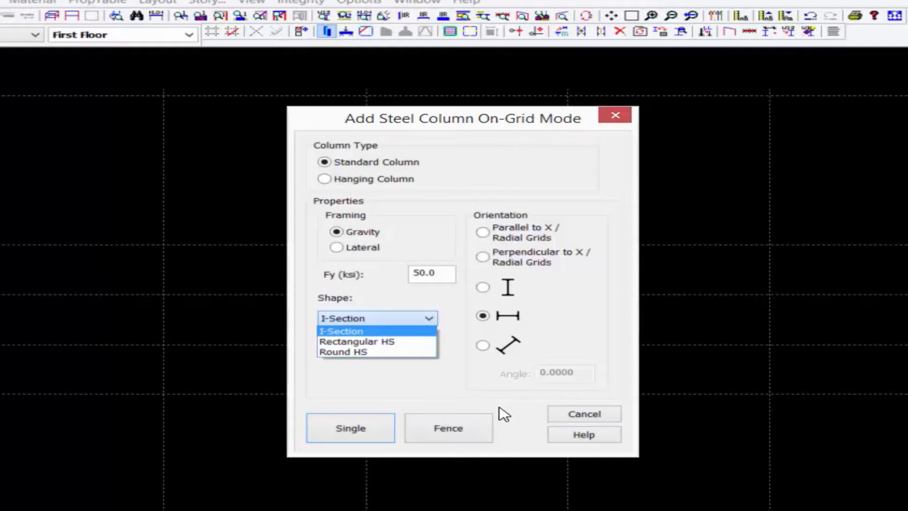
pyautogui.click(504, 414)
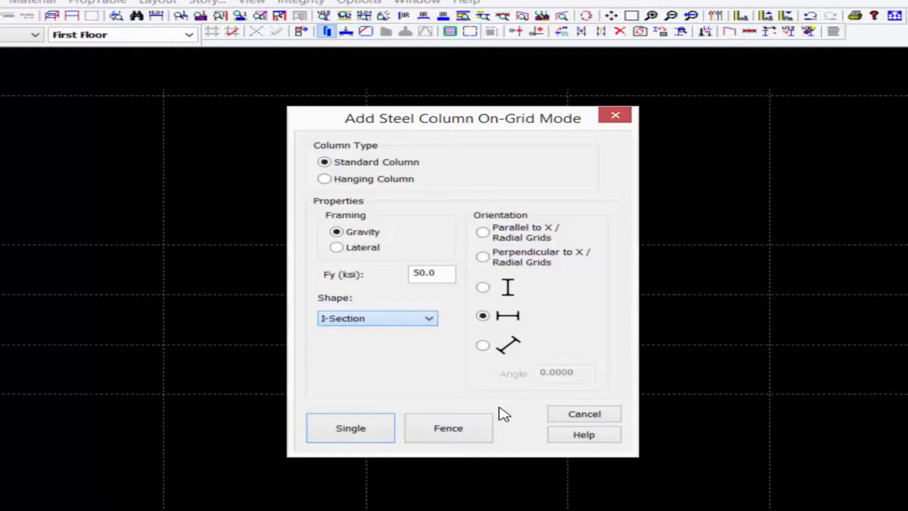
pyautogui.click(434, 431)
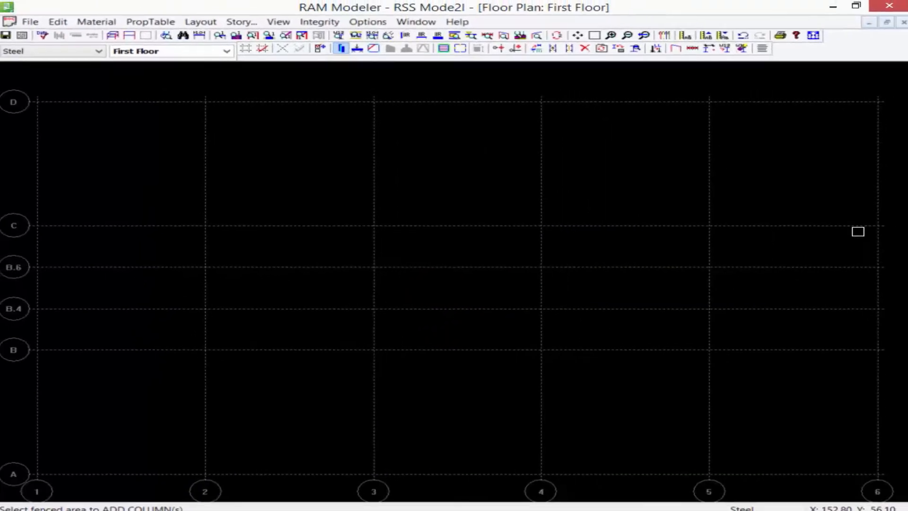
pyautogui.moveTo(892, 241); pyautogui.dragTo(28, 80)
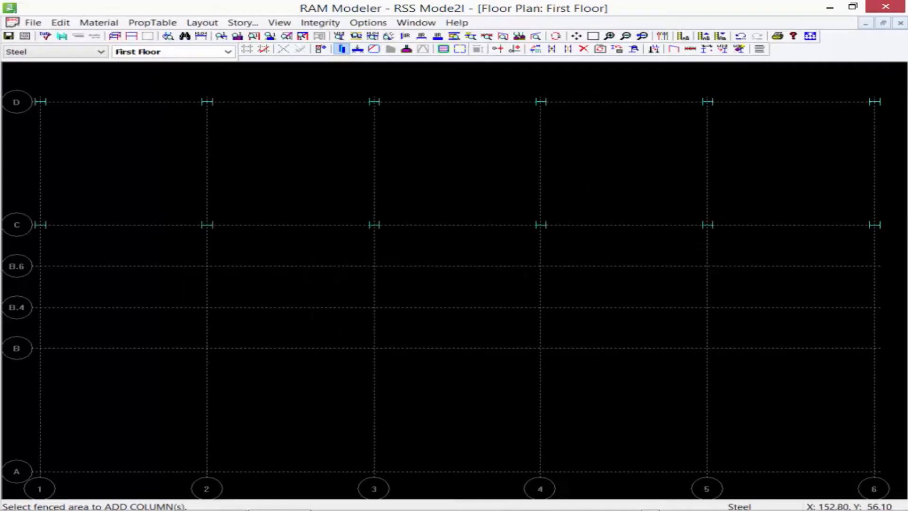
pyautogui.moveTo(889, 483); pyautogui.dragTo(12, 326)
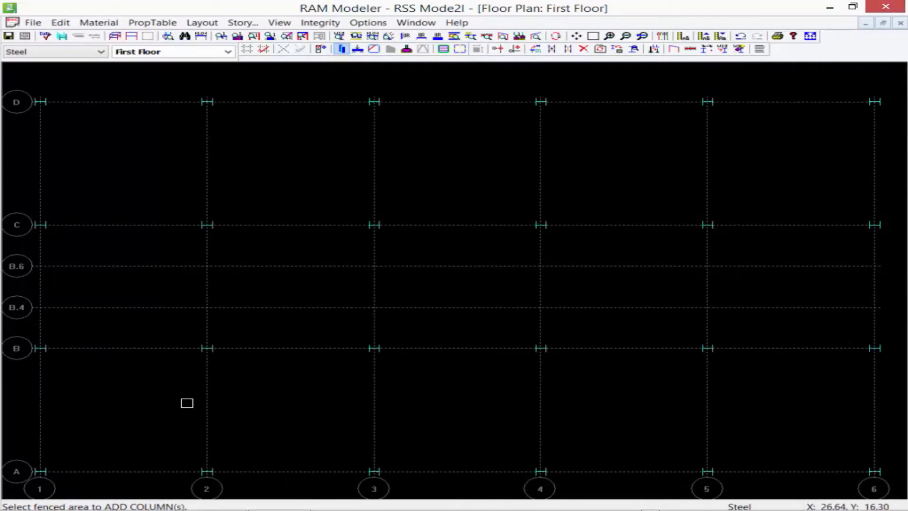
# - Examine the first-floor columns in the 3D viewer, return to the floor plan, and leave fenced column placement
pyautogui.click(114, 39)
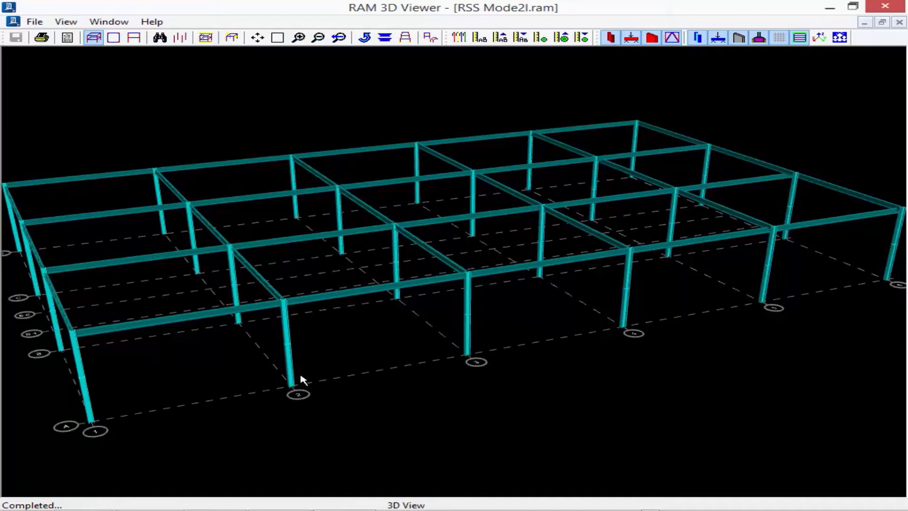
pyautogui.click(34, 21)
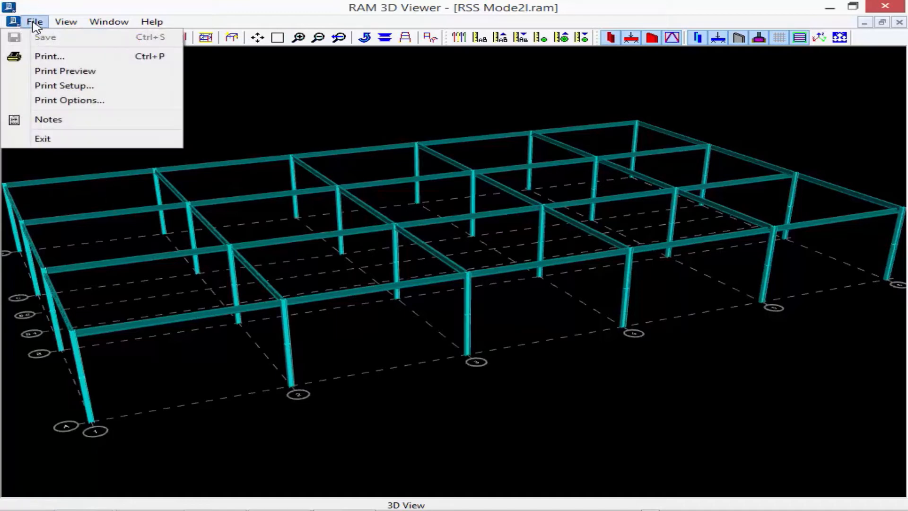
pyautogui.click(45, 138)
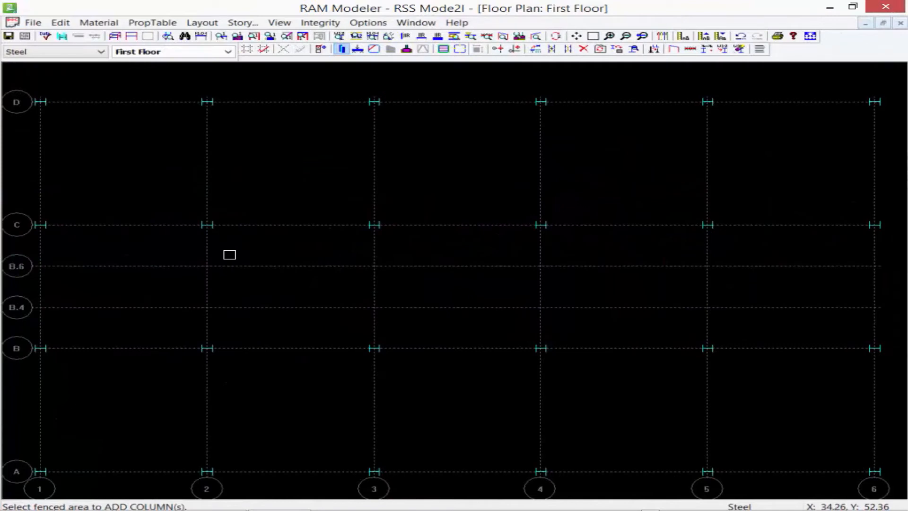
pyautogui.rightClick(287, 318)
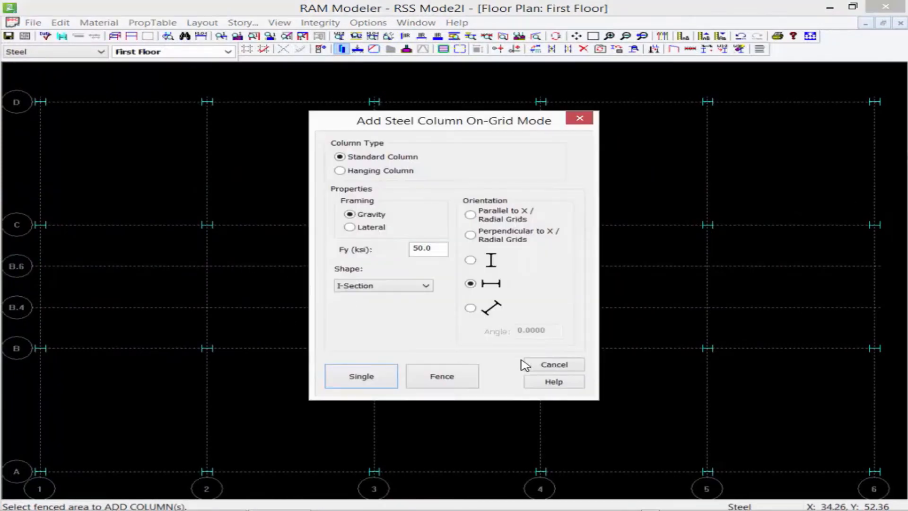
pyautogui.click(537, 366)
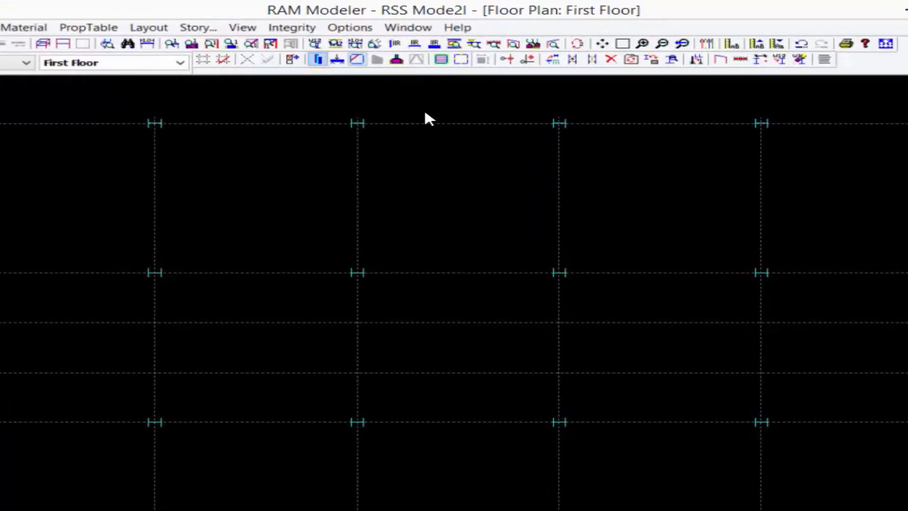
# - Add hanging gravity Rectangular HS columns with Fy 46 ksi by fence at all grid intersections along lines B.4 and B.6
pyautogui.click(507, 59)
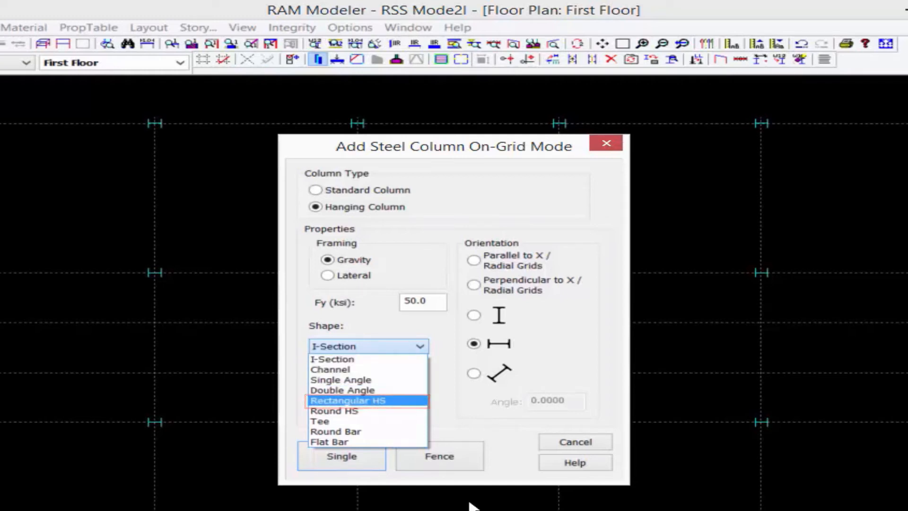
pyautogui.press('Return')
pyautogui.moveTo(440, 309); pyautogui.dragTo(372, 375)
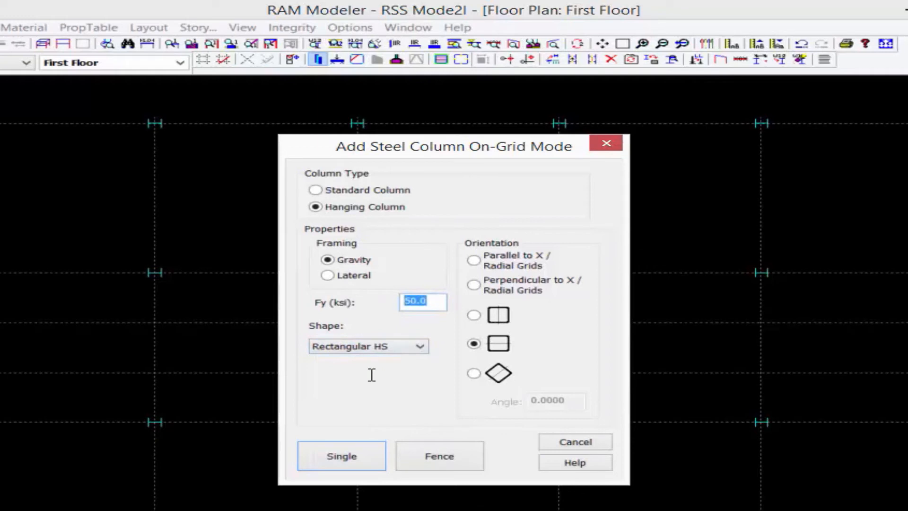
pyautogui.write('46')
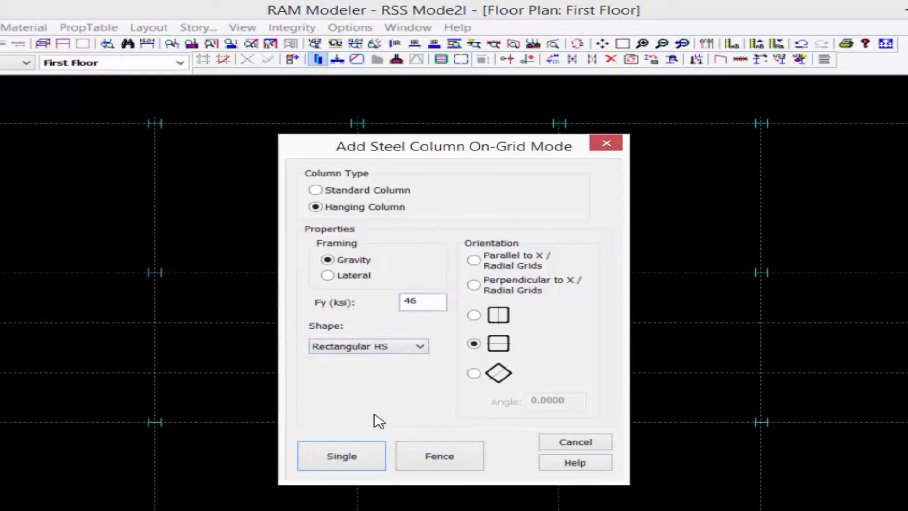
pyautogui.click(439, 454)
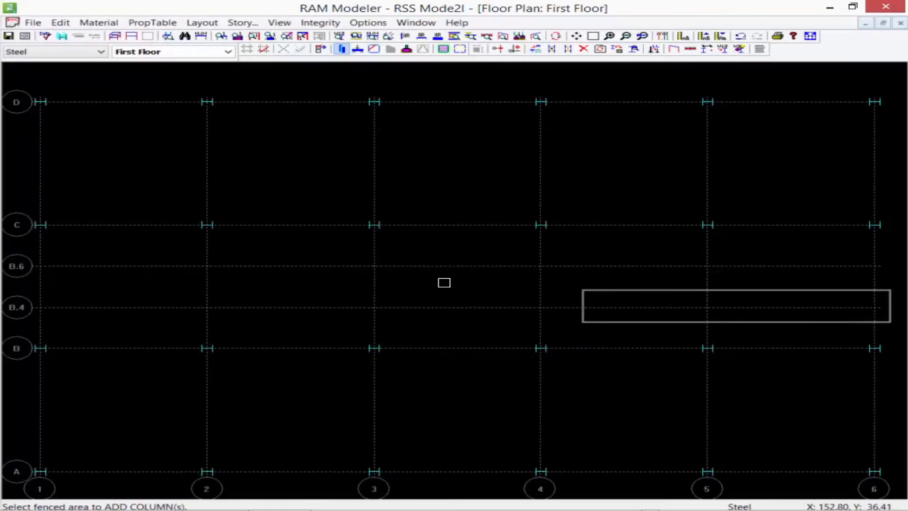
pyautogui.moveTo(444, 282); pyautogui.dragTo(34, 264)
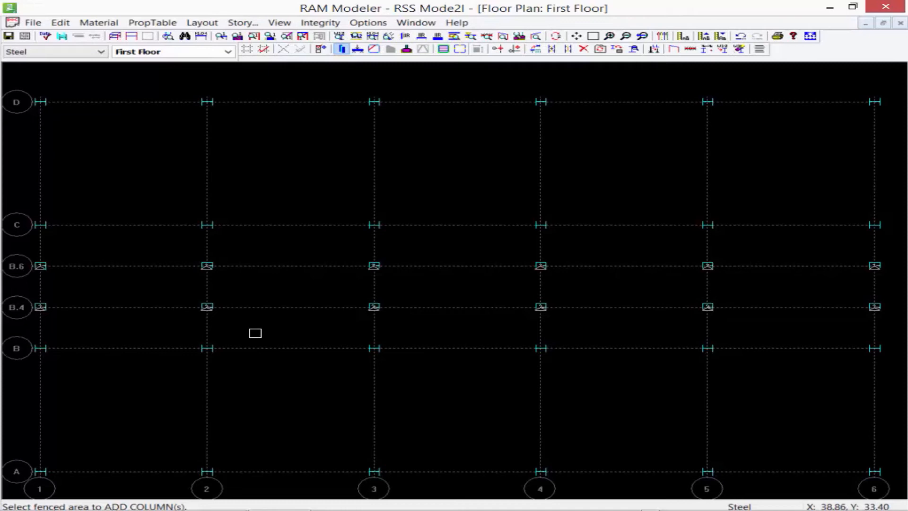
# - Examine the hanging columns in the 3D viewer from a rotated angle and return to the floor plan
pyautogui.click(115, 36)
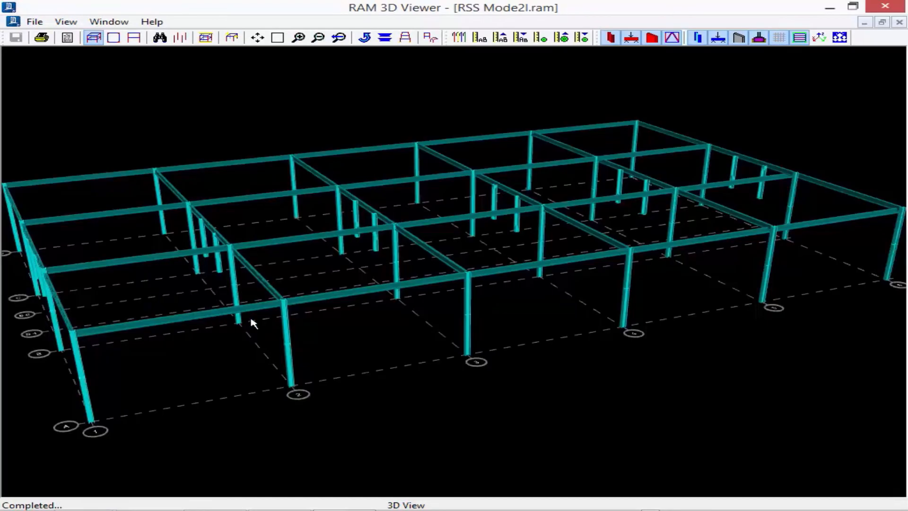
pyautogui.press('Right')
pyautogui.press('Right')
pyautogui.press('Right')
pyautogui.press('Right')
pyautogui.press('Right')
pyautogui.press('Right')
pyautogui.press('Right')
pyautogui.press('Right')
pyautogui.press('Right')
pyautogui.press('Right')
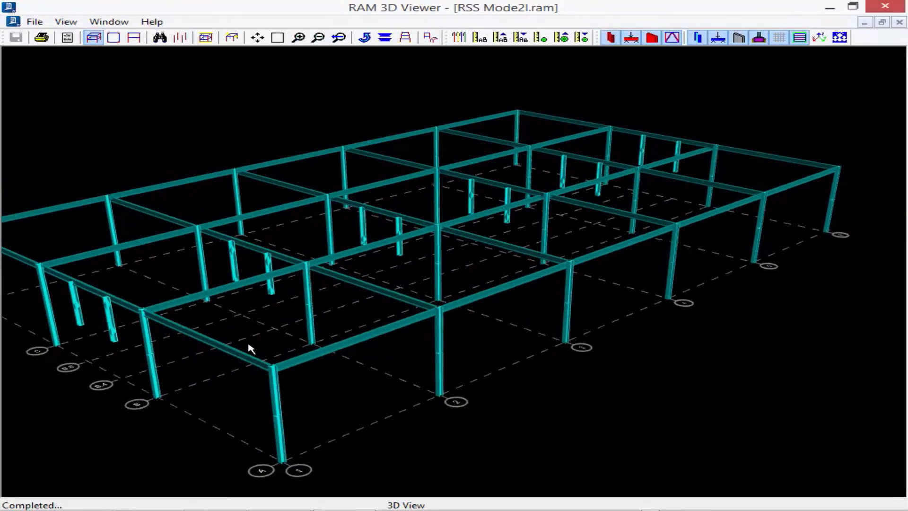
pyautogui.click(34, 21)
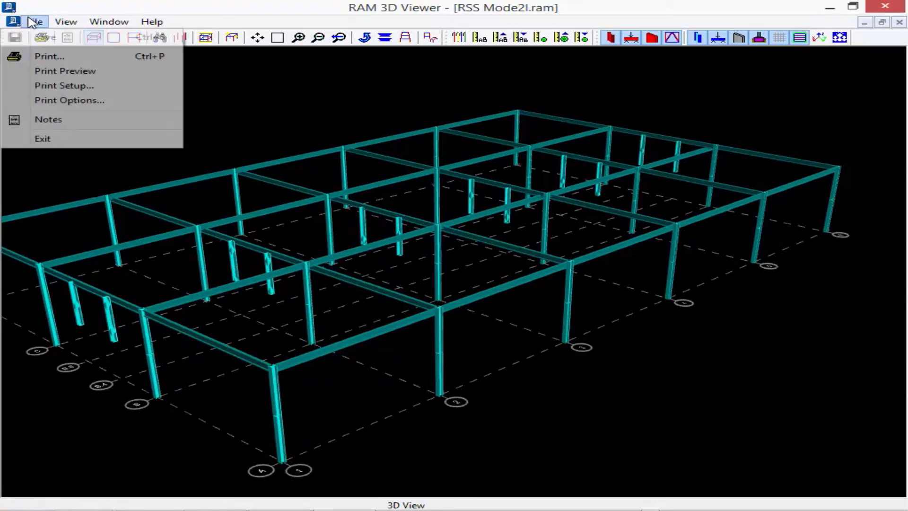
pyautogui.click(42, 138)
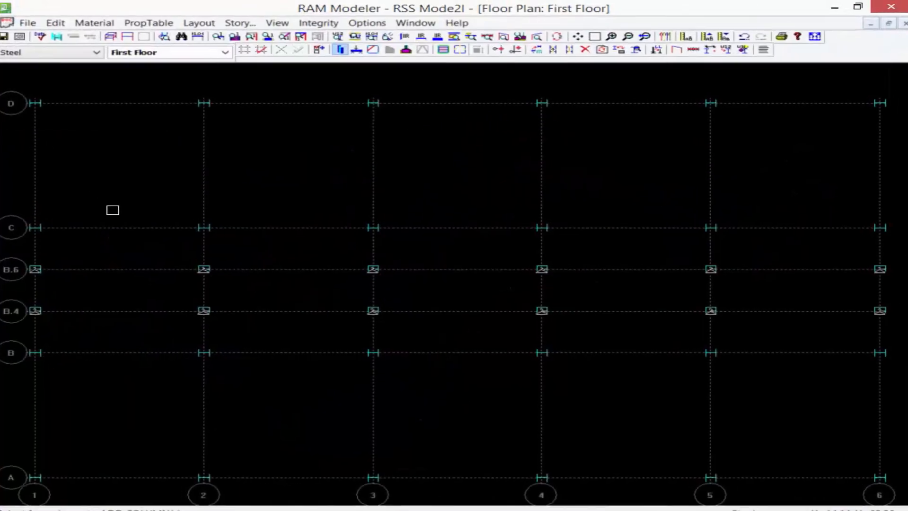
# - Add composite gravity I-section beams with Fy 50 ksi by fence between the hanging columns on lines B.4 and B.6
pyautogui.click(357, 50)
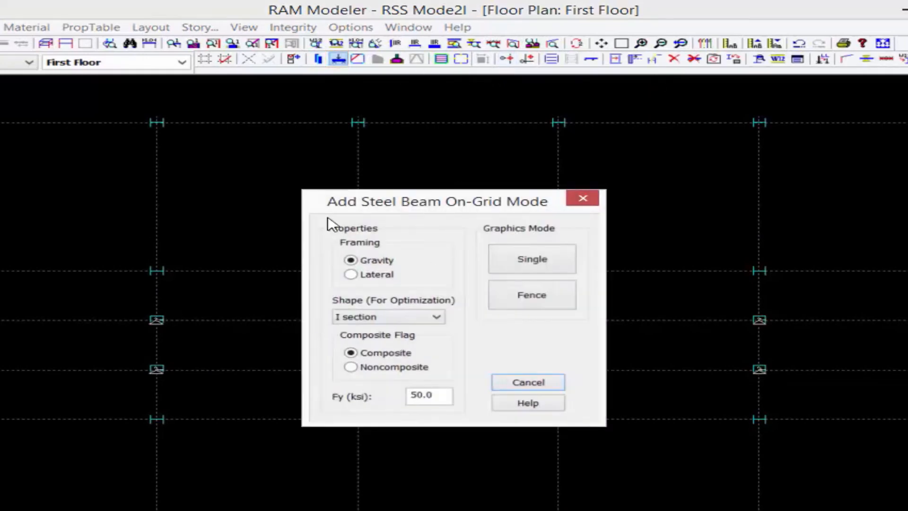
pyautogui.click(554, 293)
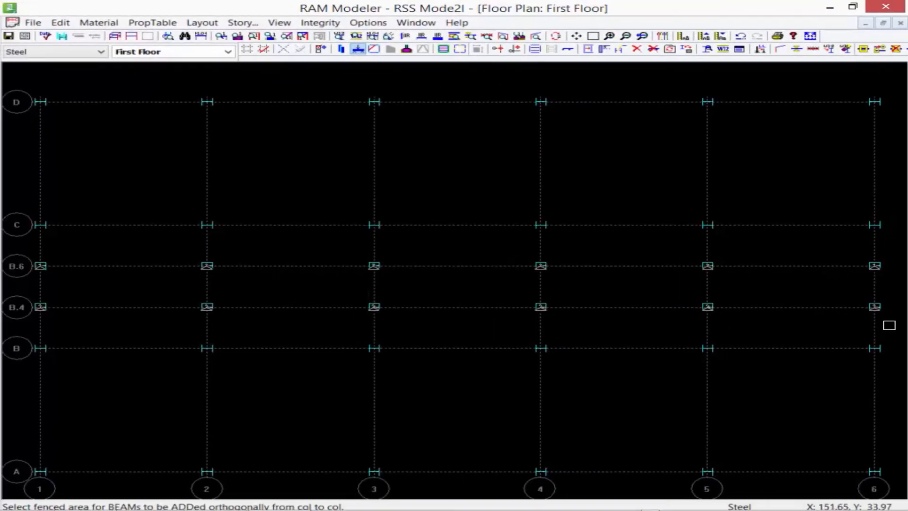
pyautogui.moveTo(890, 325); pyautogui.dragTo(14, 248)
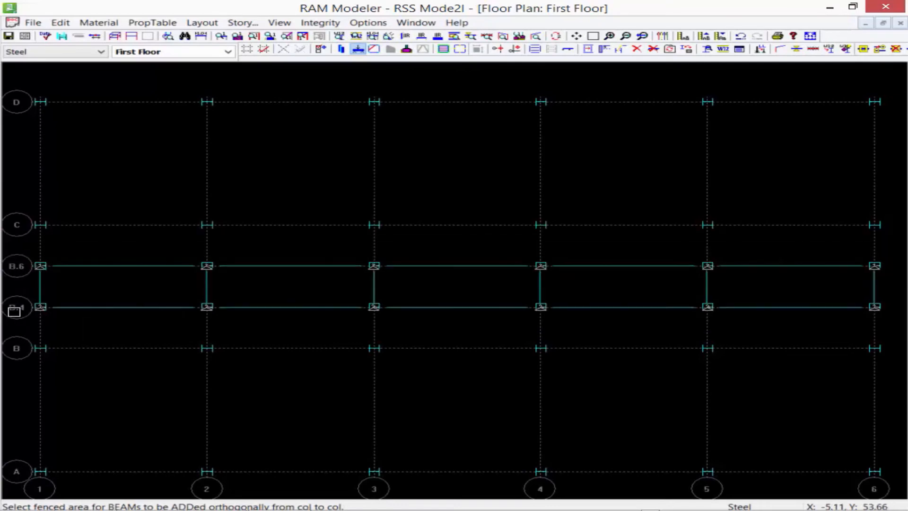
# - Generate composite gravity I-section infill beams, Fy 50 ksi, perpendicular between lines B.4 and B.6 with 4 equal spaces per beam
pyautogui.click(535, 49)
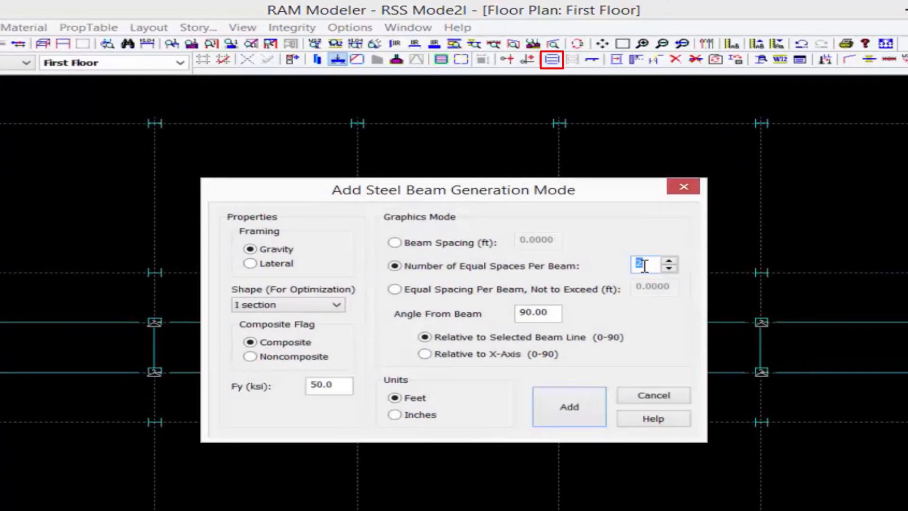
pyautogui.click(669, 260)
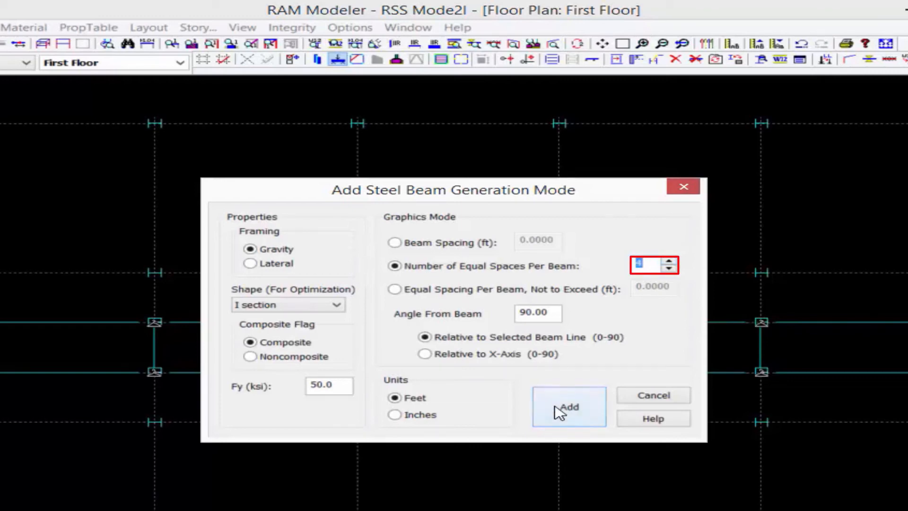
pyautogui.click(563, 406)
pyautogui.click(39, 307)
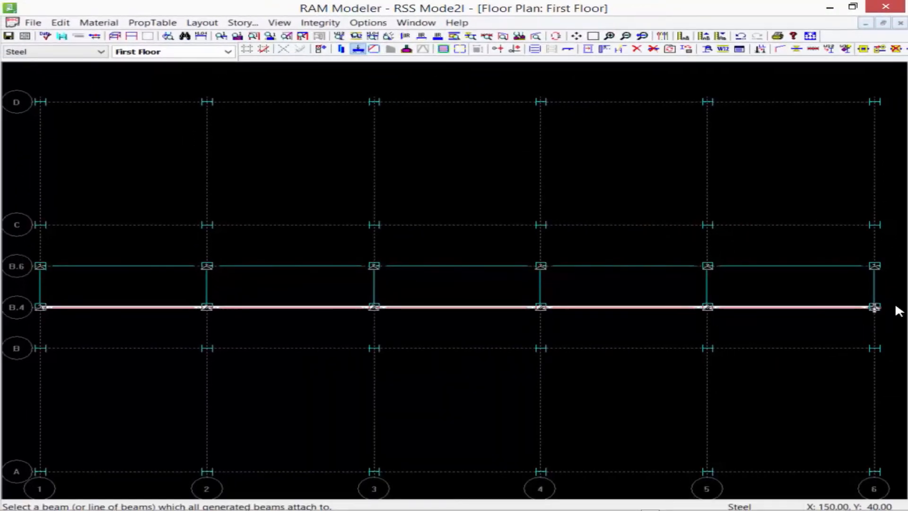
pyautogui.click(844, 294)
pyautogui.click(807, 290)
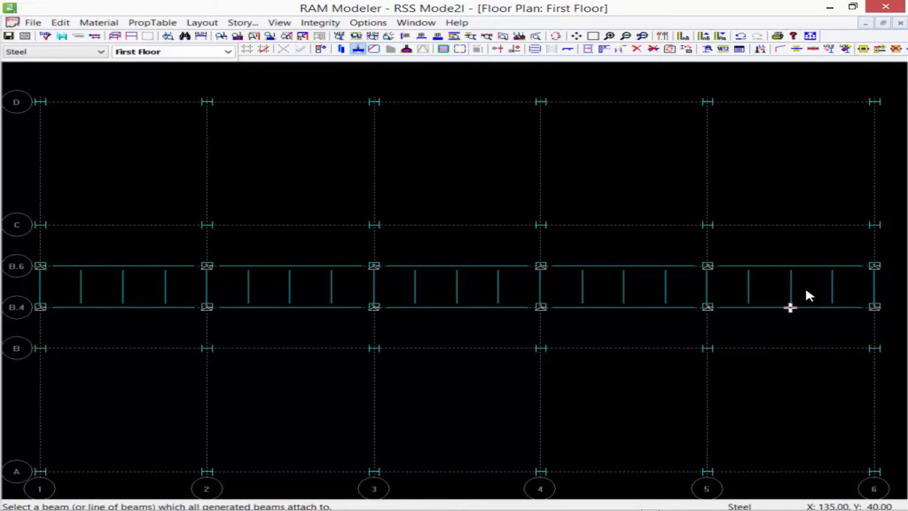
# - Examine the first-floor infill beams in the 3D viewer from several rotated angles and return to the floor plan
pyautogui.click(115, 36)
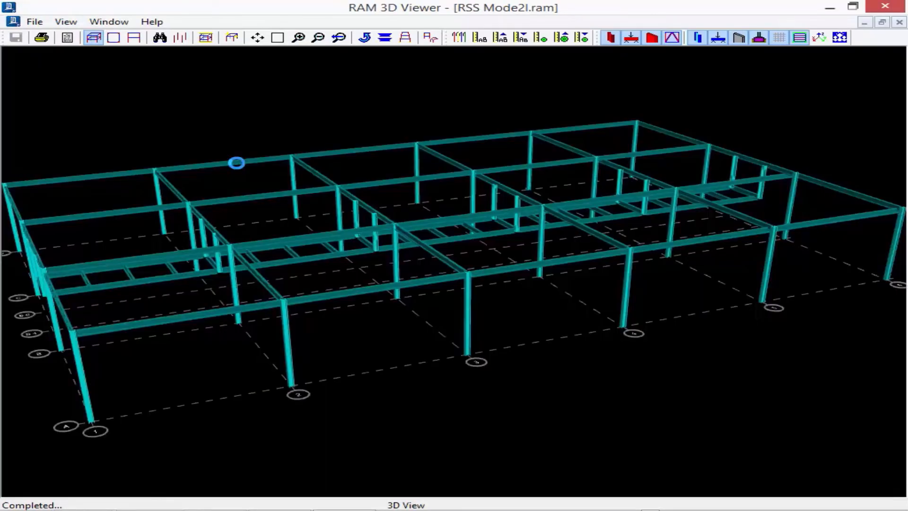
pyautogui.press('Right')
pyautogui.press('Right')
pyautogui.press('Right')
pyautogui.press('Right')
pyautogui.press('Right')
pyautogui.press('Right')
pyautogui.press('Right')
pyautogui.press('Right')
pyautogui.press('Right')
pyautogui.press('Right')
pyautogui.press('Right')
pyautogui.press('Right')
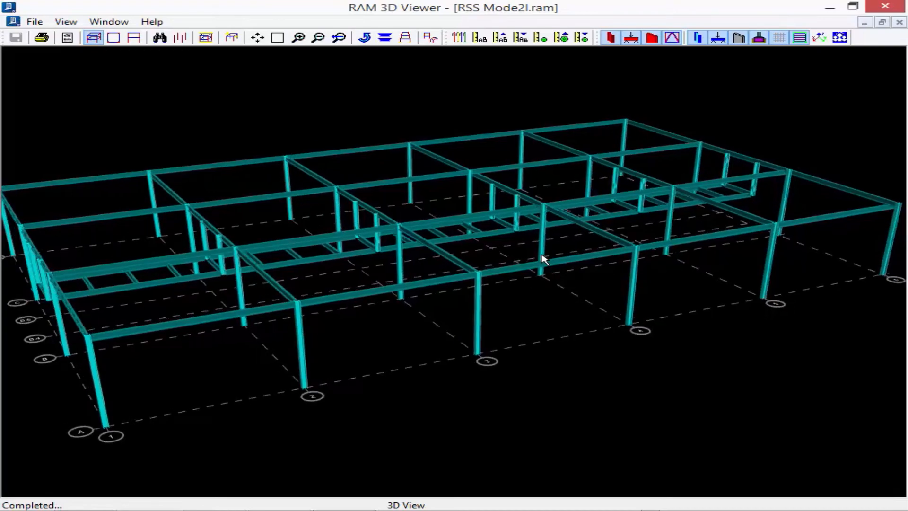
pyautogui.press('Right')
pyautogui.press('Right')
pyautogui.press('Right')
pyautogui.press('Right')
pyautogui.press('Right')
pyautogui.press('Right')
pyautogui.press('Right')
pyautogui.press('Right')
pyautogui.press('Right')
pyautogui.press('Right')
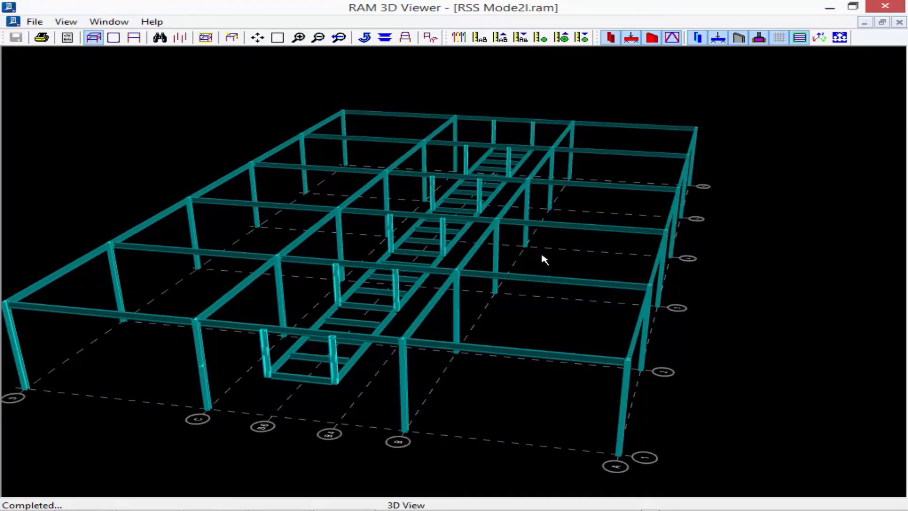
pyautogui.press('Left')
pyautogui.press('Right')
pyautogui.press('Right')
pyautogui.press('Right')
pyautogui.press('Right')
pyautogui.press('Right')
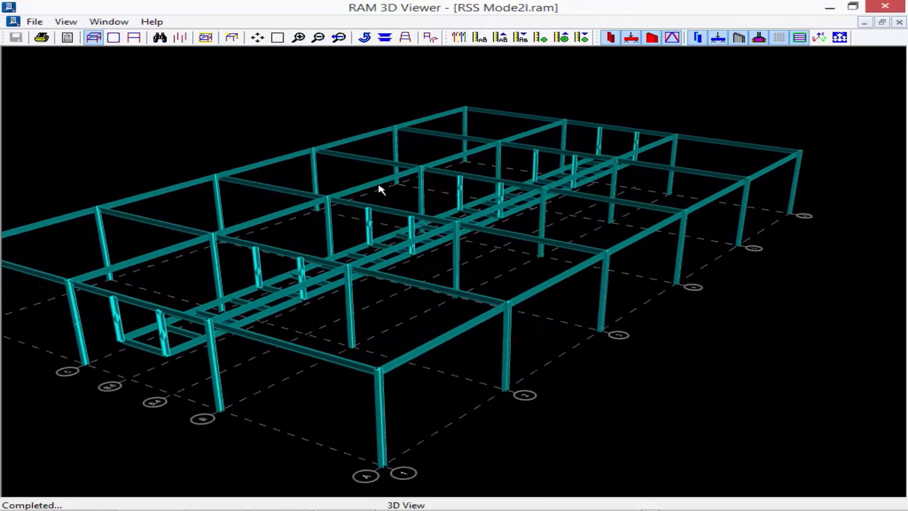
pyautogui.click(29, 23)
pyautogui.click(56, 140)
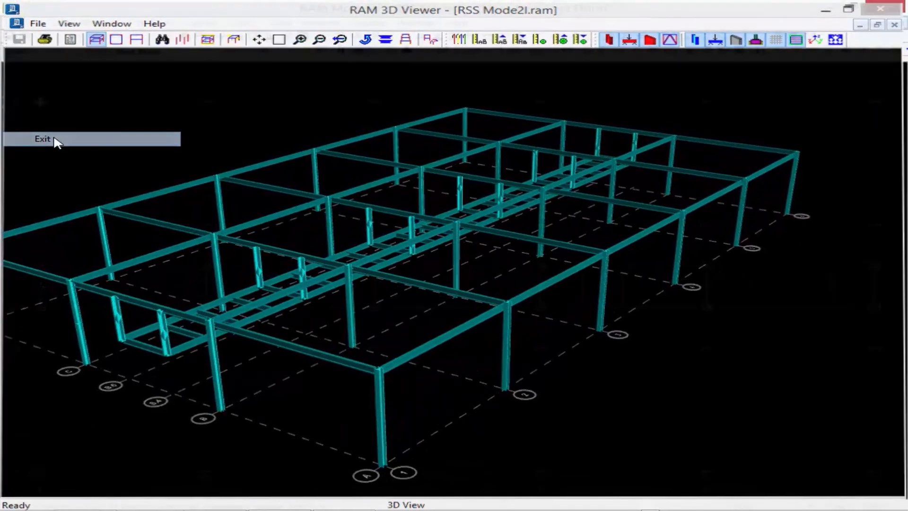
# - Switch to the Roof layout and add single composite gravity I-section beams, Fy 50 ksi, along line B.6 from grid 1 to 6
pyautogui.click(142, 52)
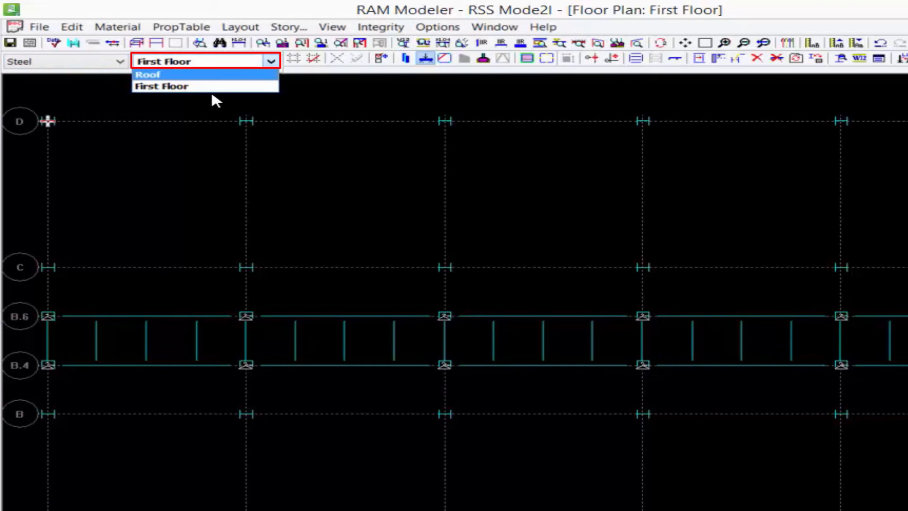
pyautogui.click(166, 76)
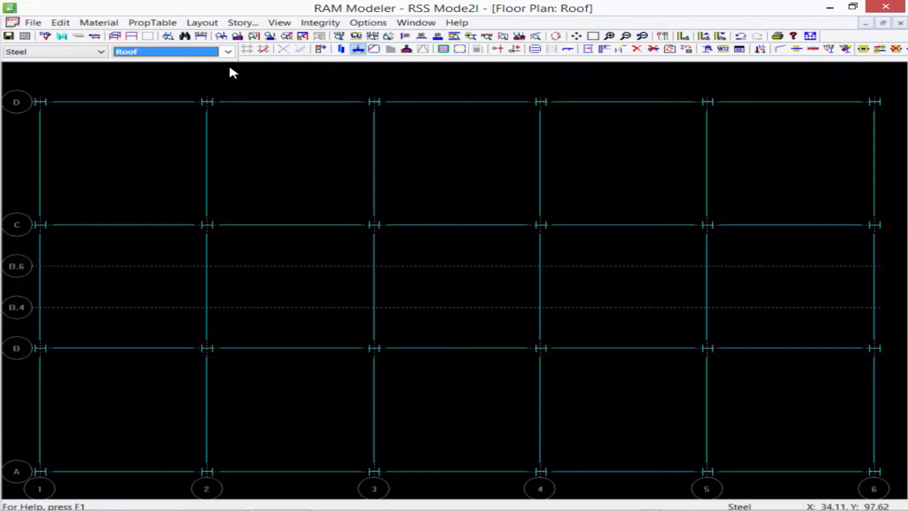
pyautogui.click(358, 53)
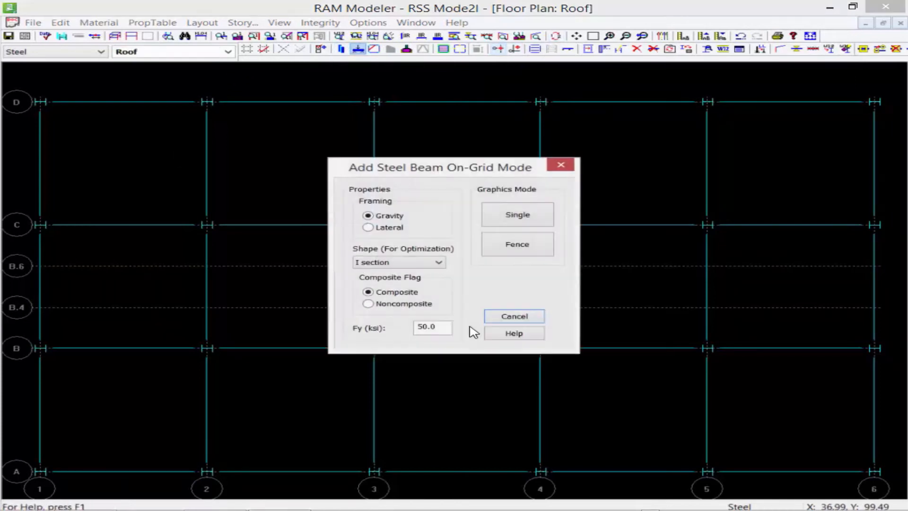
pyautogui.click(508, 217)
pyautogui.moveTo(41, 266); pyautogui.dragTo(137, 264)
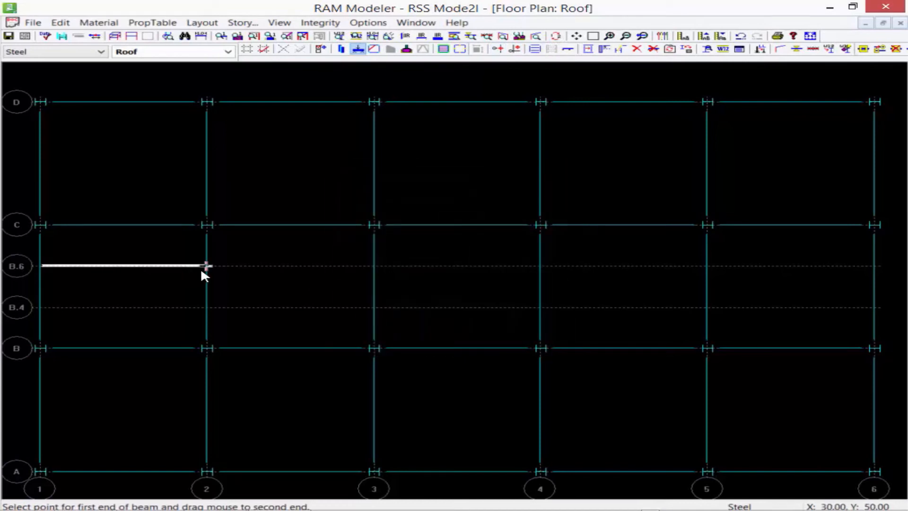
pyautogui.moveTo(204, 274); pyautogui.dragTo(706, 266)
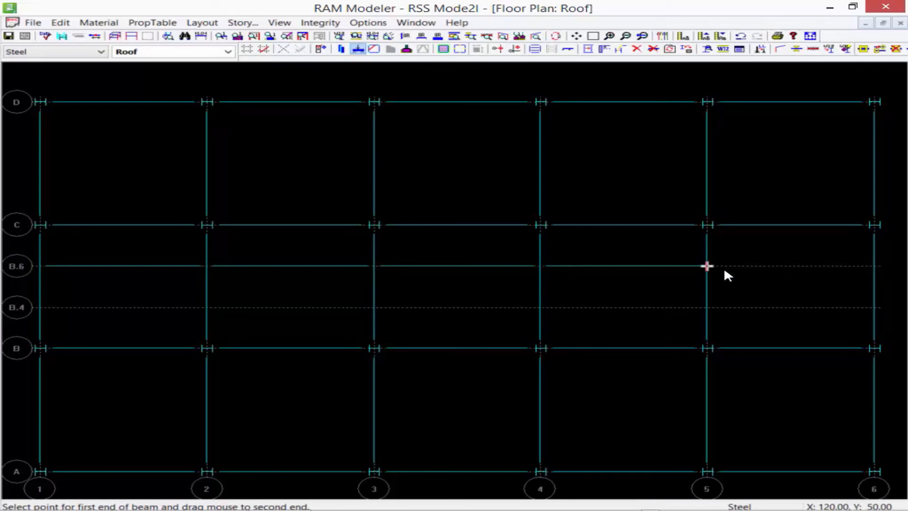
pyautogui.moveTo(821, 261); pyautogui.dragTo(874, 268)
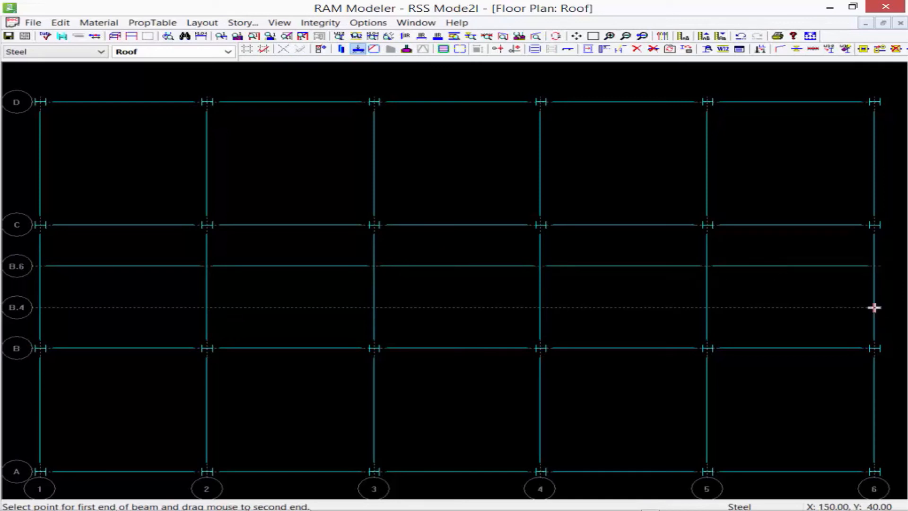
# - Add the same roof beams along line B.4 from grid 6 to grid 1 and leave beam placement
pyautogui.moveTo(874, 308)
pyautogui.mouseDown()
pyautogui.moveTo(374, 307)
pyautogui.moveTo(206, 325)
pyautogui.moveTo(55, 314)
pyautogui.mouseUp()
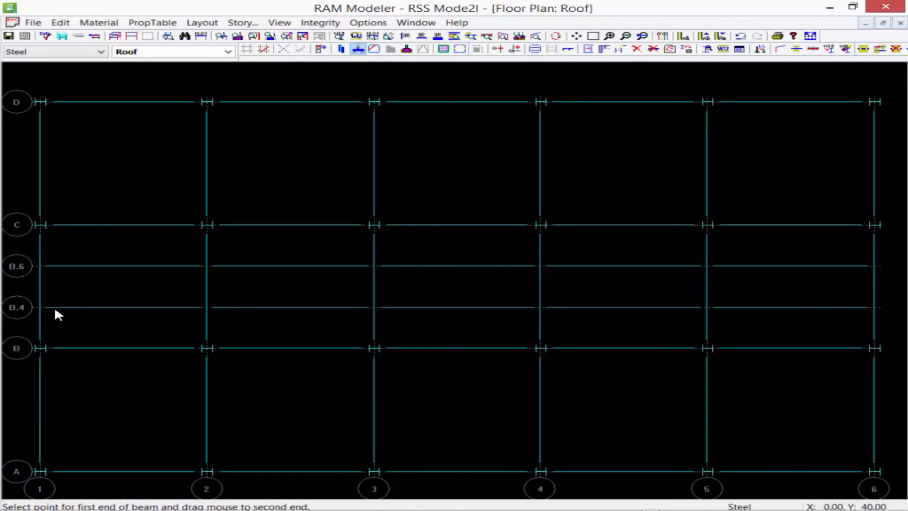
pyautogui.rightClick(86, 381)
pyautogui.click(503, 319)
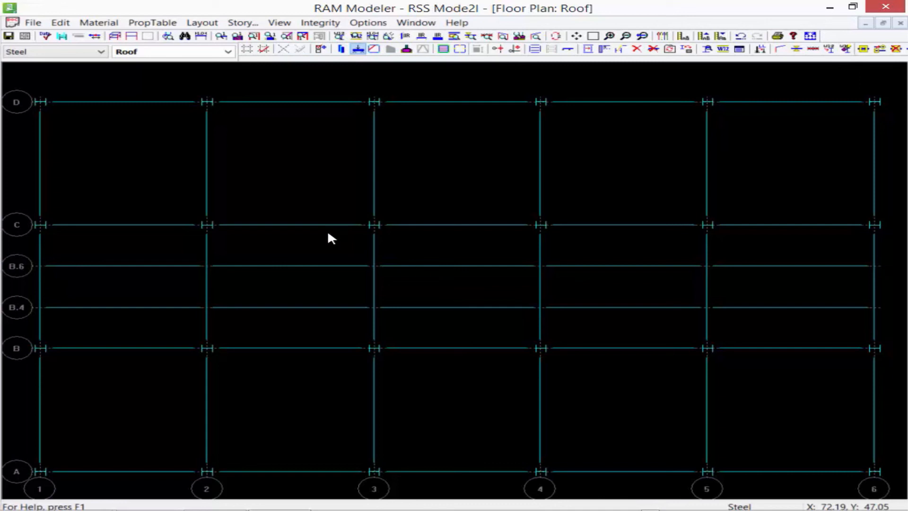
# - Examine the roof beams above the hanging columns in the 3D viewer from rotated angles and return to the Roof plan
pyautogui.click(115, 38)
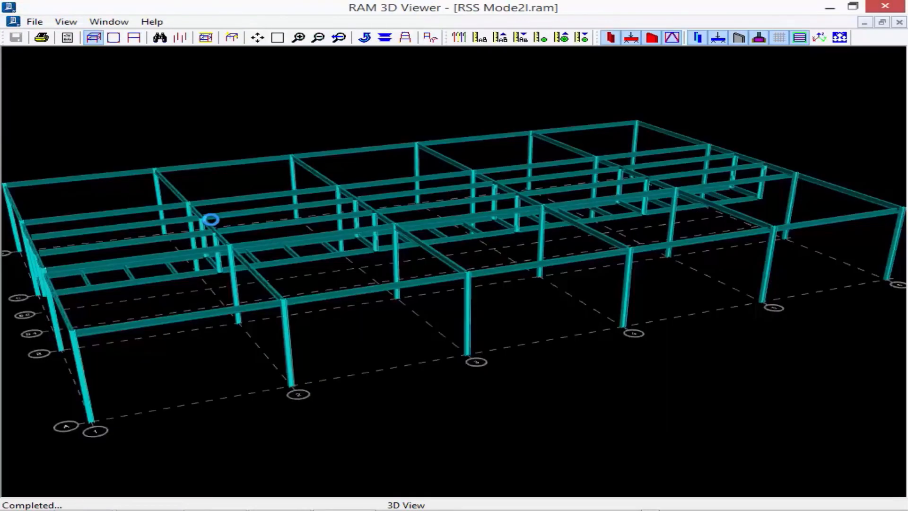
pyautogui.press('Up')
pyautogui.press('Right')
pyautogui.press('Right')
pyautogui.press('Right')
pyautogui.press('Right')
pyautogui.press('Right')
pyautogui.press('Right')
pyautogui.press('Right')
pyautogui.press('Right')
pyautogui.press('Right')
pyautogui.press('Right')
pyautogui.press('Right')
pyautogui.press('Right')
pyautogui.press('Right')
pyautogui.press('Right')
pyautogui.press('Right')
pyautogui.press('Right')
pyautogui.press('Right')
pyautogui.press('Right')
pyautogui.press('Right')
pyautogui.press('Right')
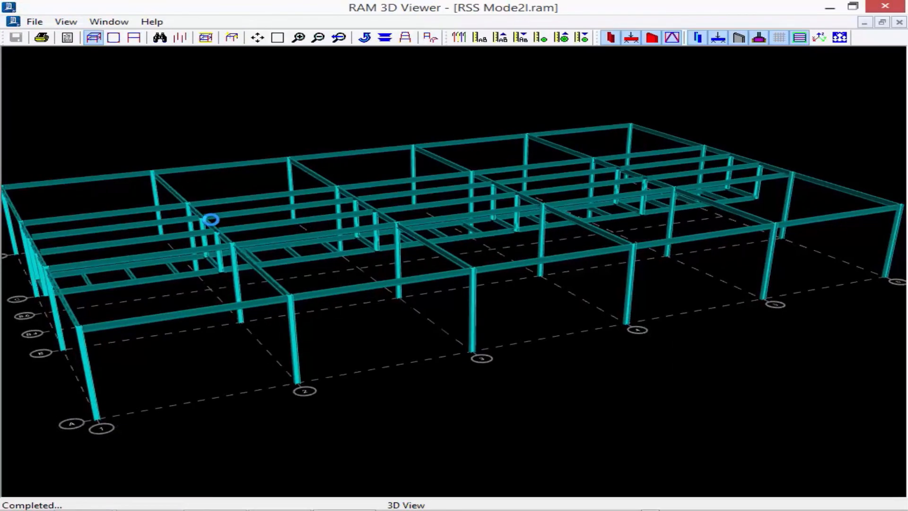
pyautogui.press('Right')
pyautogui.press('Right')
pyautogui.press('Right')
pyautogui.press('Right')
pyautogui.press('Right')
pyautogui.press('Right')
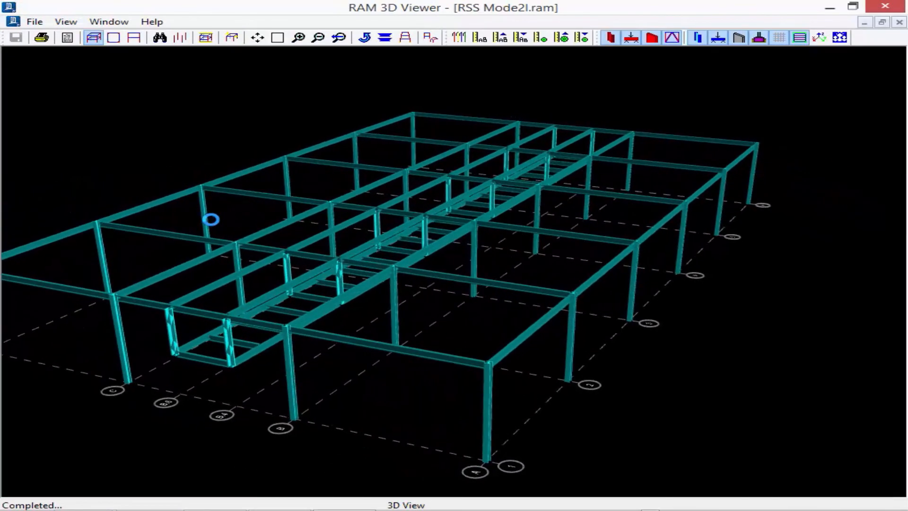
pyautogui.press('Left')
pyautogui.press('Left')
pyautogui.press('Left')
pyautogui.press('Left')
pyautogui.press('Left')
pyautogui.press('Left')
pyautogui.press('Left')
pyautogui.press('Left')
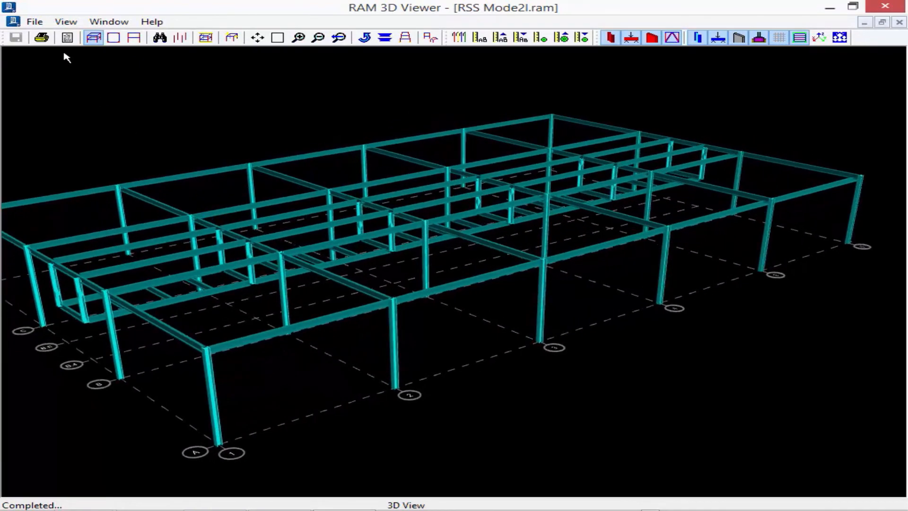
pyautogui.click(34, 22)
pyautogui.click(49, 140)
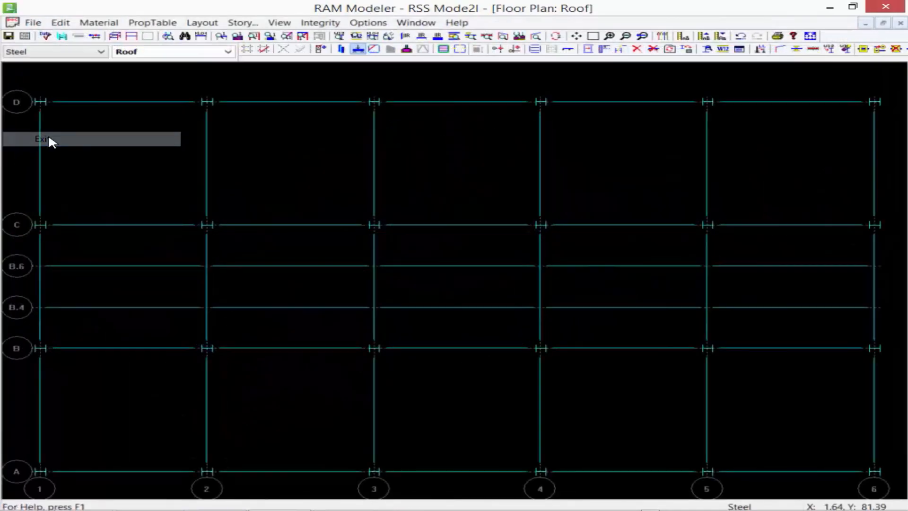